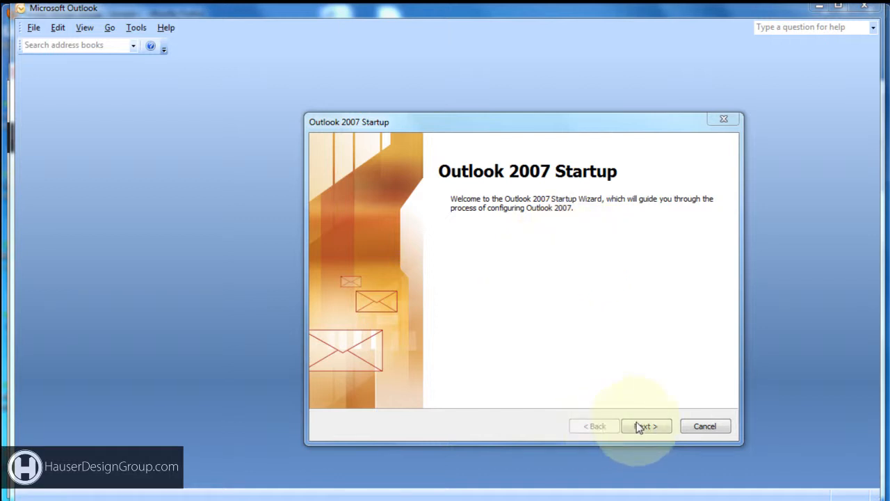
- Pass the startup welcome pages and enter the new account's e-mail address
{"action": "left_click", "coordinate": [656, 426]}
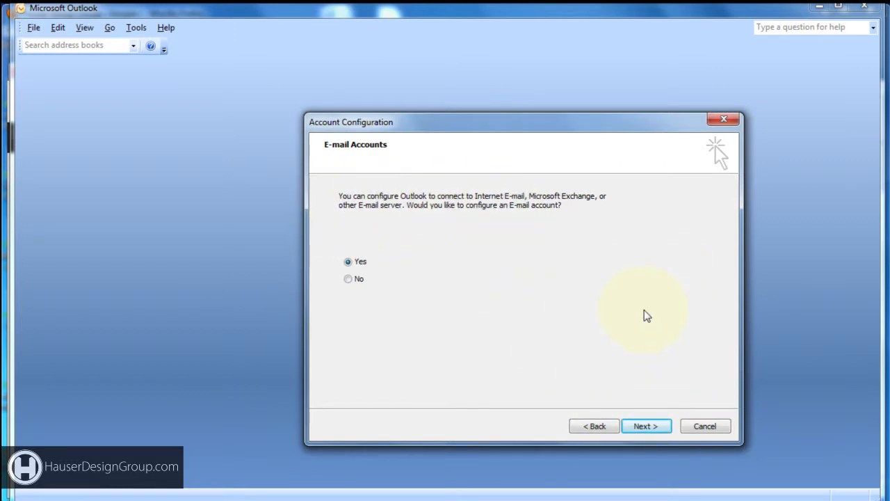
{"action": "left_click", "coordinate": [650, 427]}
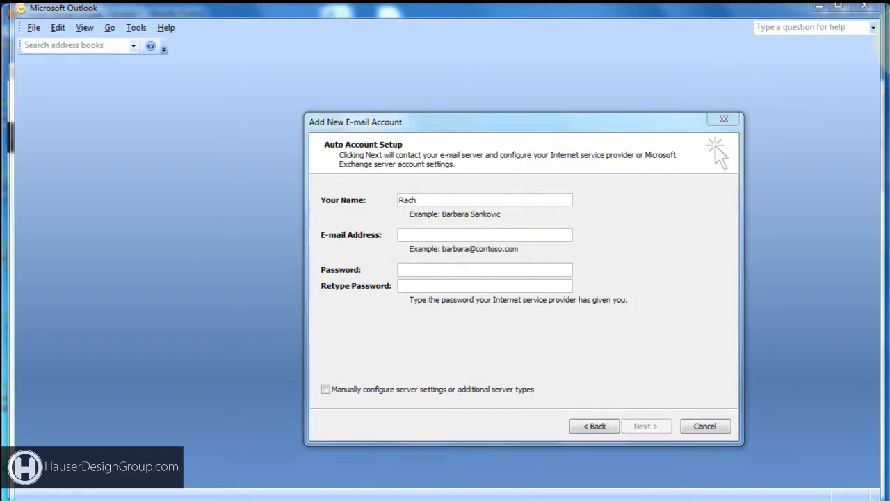
{"action": "left_click", "coordinate": [422, 235]}
{"action": "key", "text": "ctrl+v"}
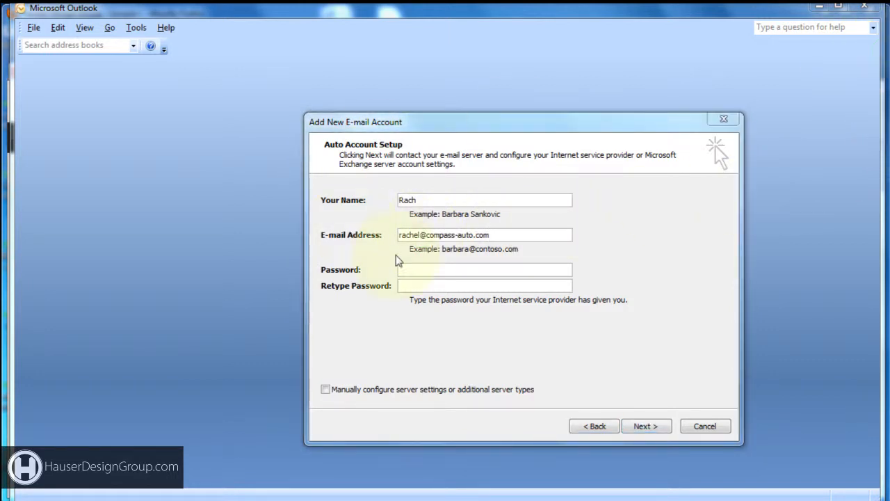
- Enter and confirm the account password, and choose manual server configuration
{"action": "left_click", "coordinate": [414, 269]}
{"action": "key", "text": "ctrl+v"}
{"action": "left_click", "coordinate": [415, 286]}
{"action": "key", "text": "ctrl+v"}
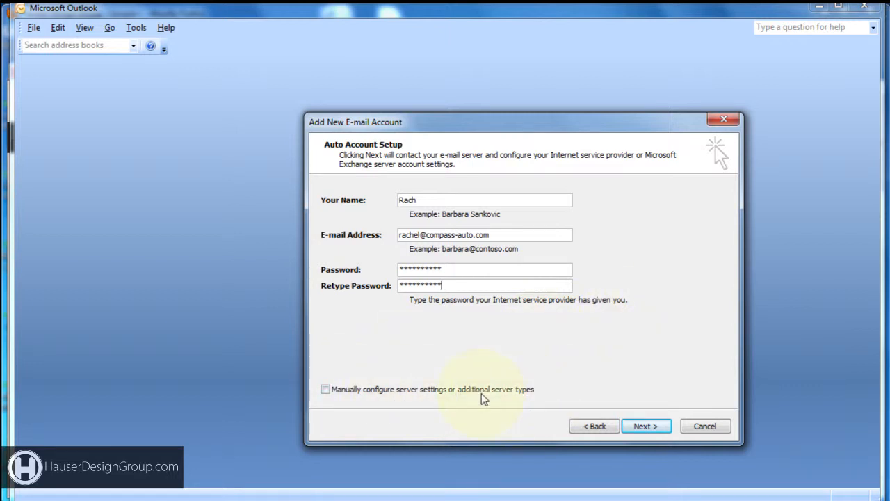
{"action": "left_click", "coordinate": [325, 389]}
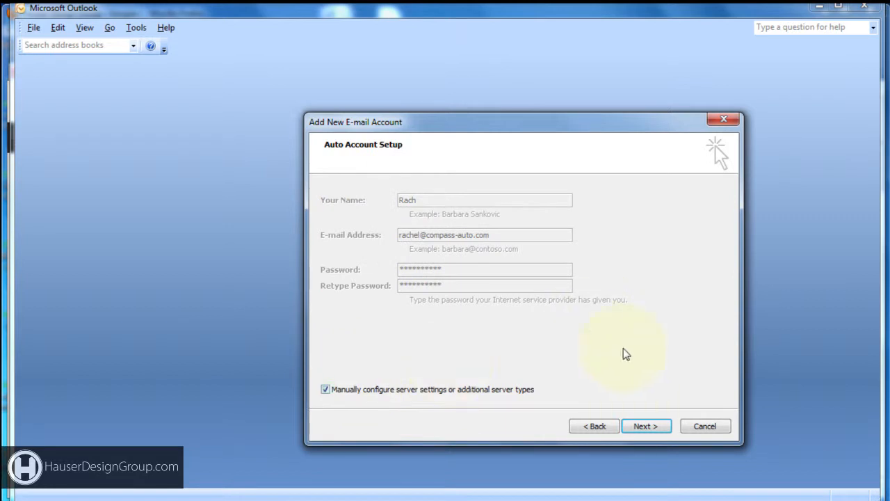
{"action": "left_click", "coordinate": [646, 427]}
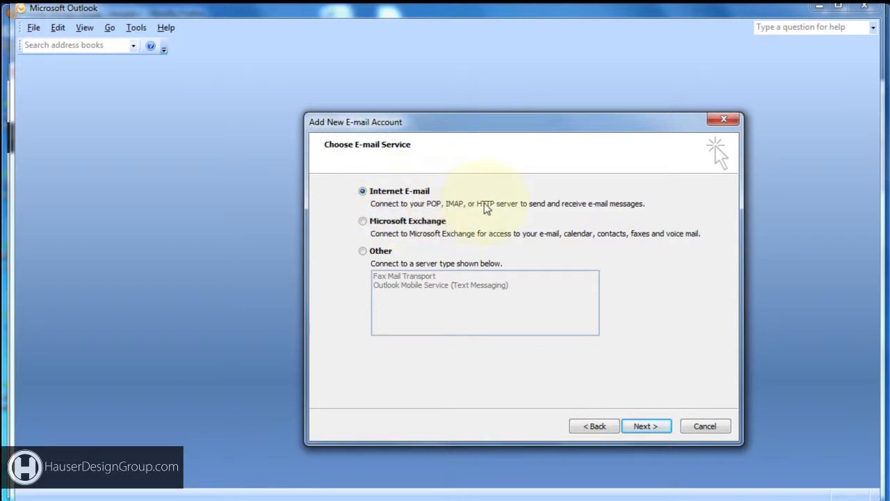
- Choose Internet E-mail, set the account type to IMAP, and enter incoming server imap.gmail.com
{"action": "left_click", "coordinate": [646, 422]}
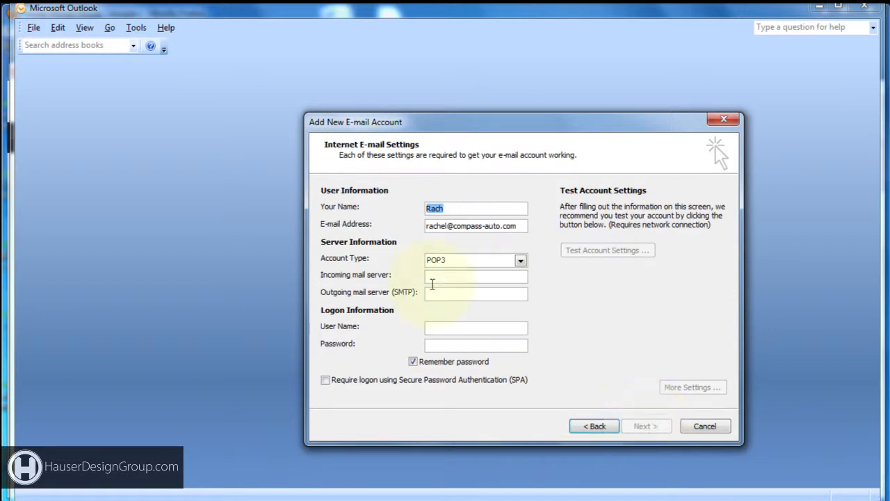
{"action": "left_click", "coordinate": [519, 262]}
{"action": "left_click", "coordinate": [490, 281]}
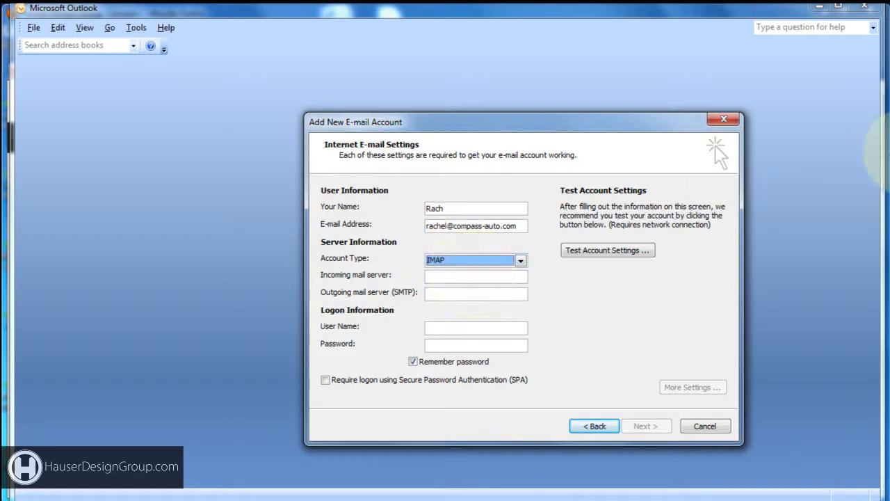
{"action": "left_click", "coordinate": [446, 276]}
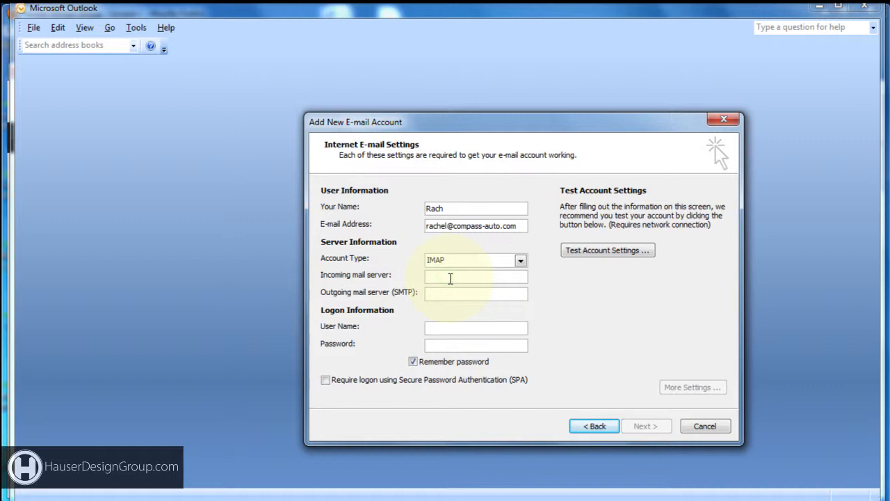
{"action": "left_click", "coordinate": [889, 118]}
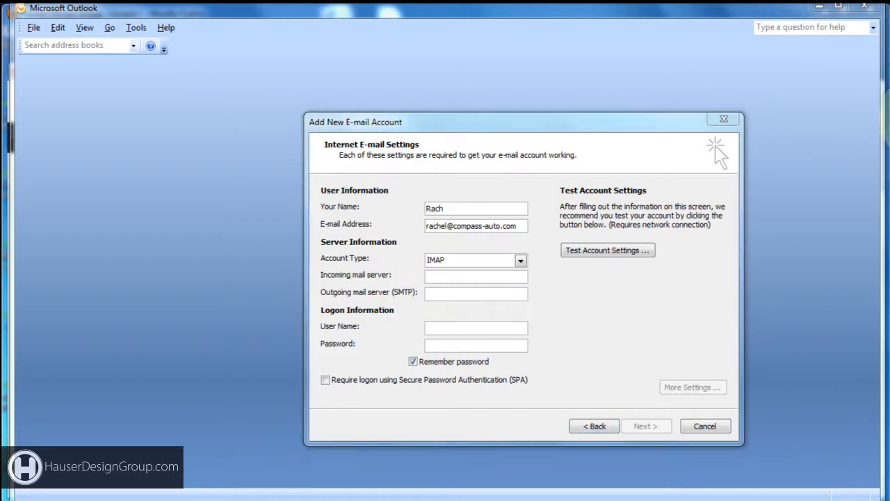
{"action": "left_click", "coordinate": [453, 276]}
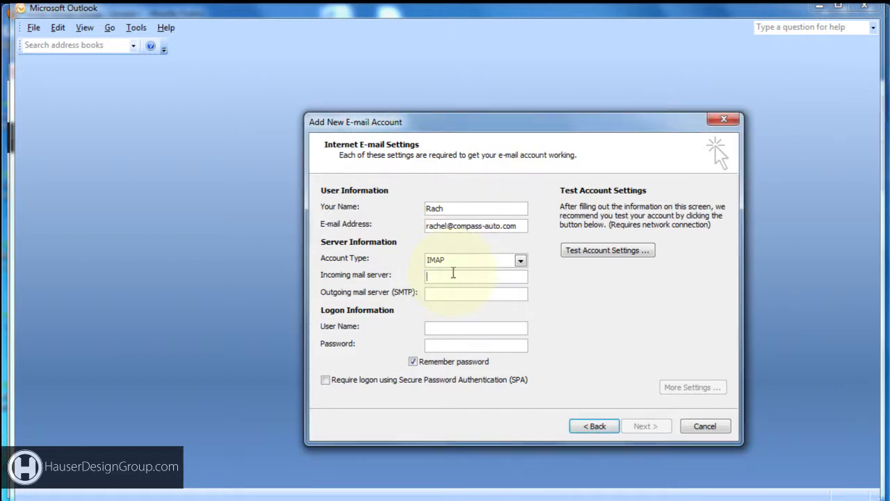
{"action": "type", "text": "imap.gmail.com"}
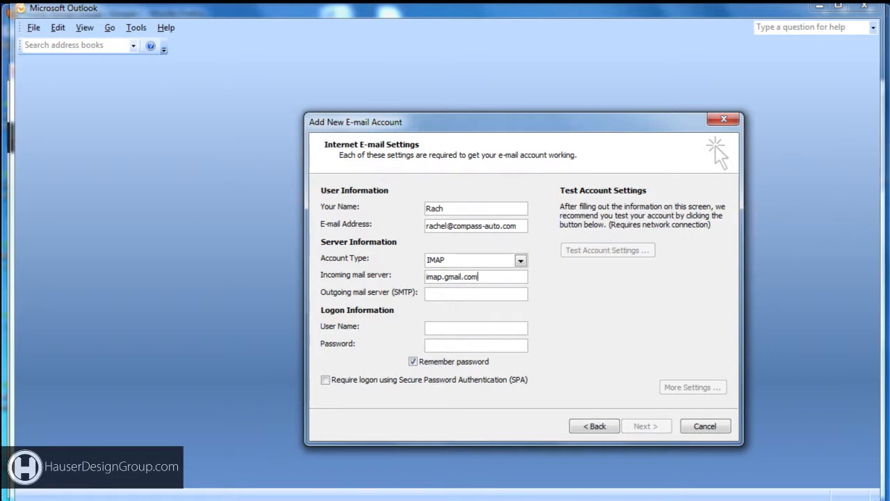
- Enter outgoing server smtp.gmail.com, the e-mail address as logon name, and the password
{"action": "left_click", "coordinate": [828, 133]}
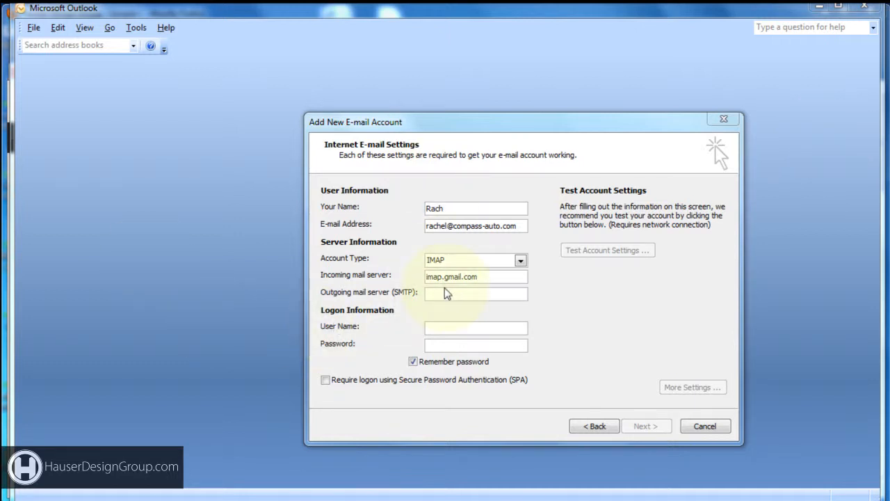
{"action": "left_click", "coordinate": [443, 293]}
{"action": "type", "text": "smtp.gmail.com"}
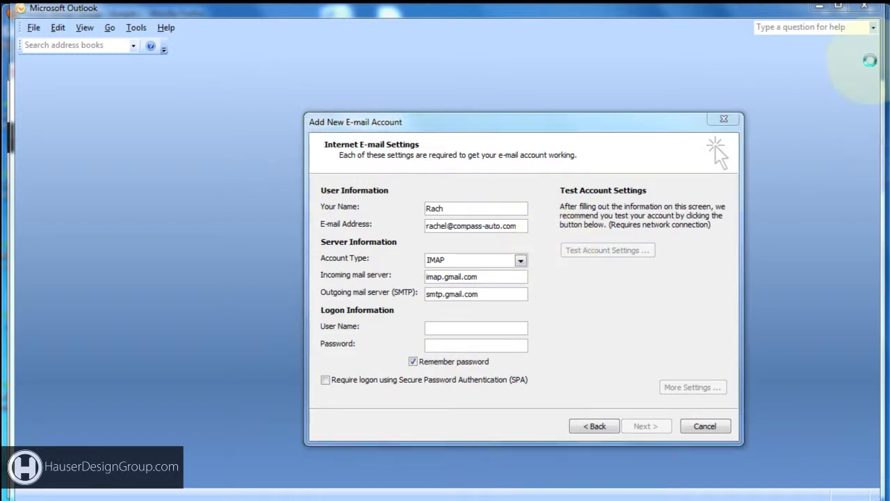
{"action": "left_click", "coordinate": [453, 334]}
{"action": "key", "text": "ctrl+v"}
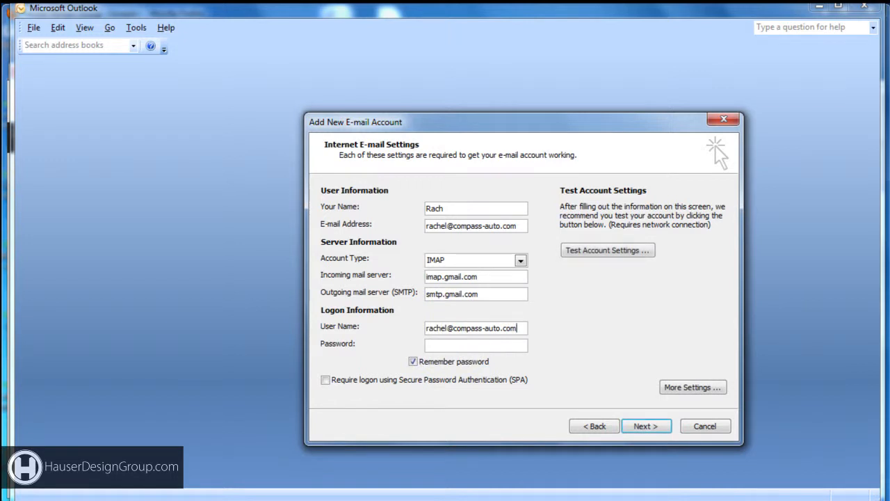
{"action": "left_click", "coordinate": [453, 344]}
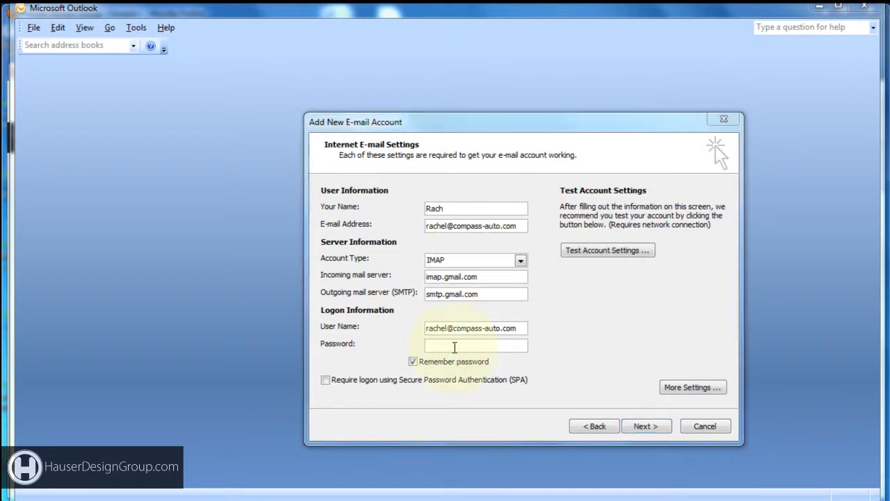
{"action": "key", "text": "ctrl+v"}
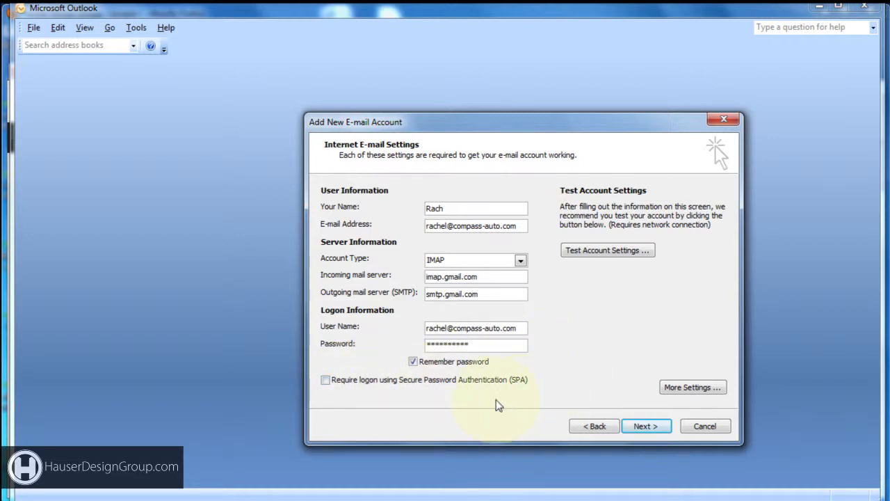
{"action": "left_click", "coordinate": [696, 386]}
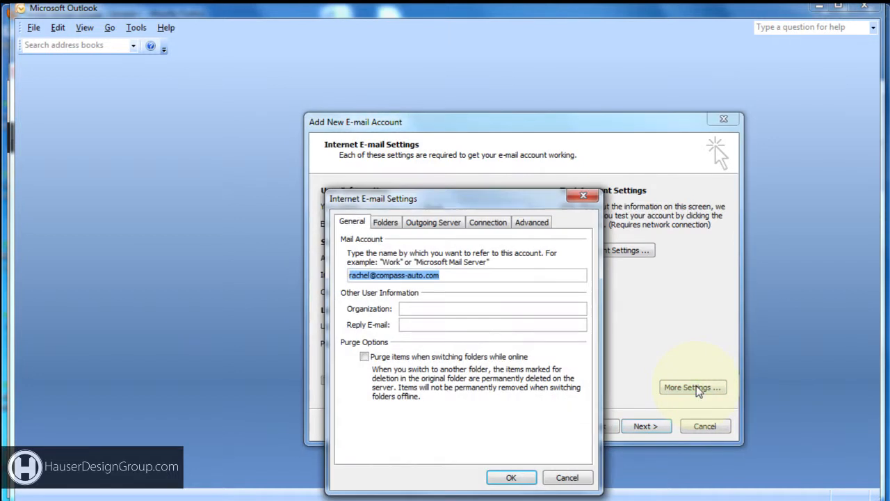
- Use SSL on port 993 for incoming, TLS for outgoing SMTP, and require outgoing authentication
{"action": "left_click", "coordinate": [533, 222]}
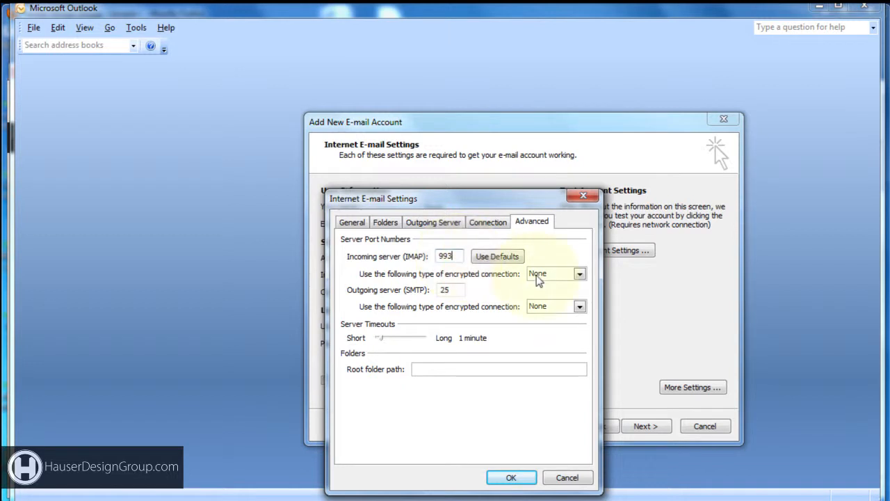
{"action": "left_click", "coordinate": [579, 274]}
{"action": "left_click", "coordinate": [574, 295]}
{"action": "left_click_drag", "start_coordinate": [458, 292], "coordinate": [408, 291]}
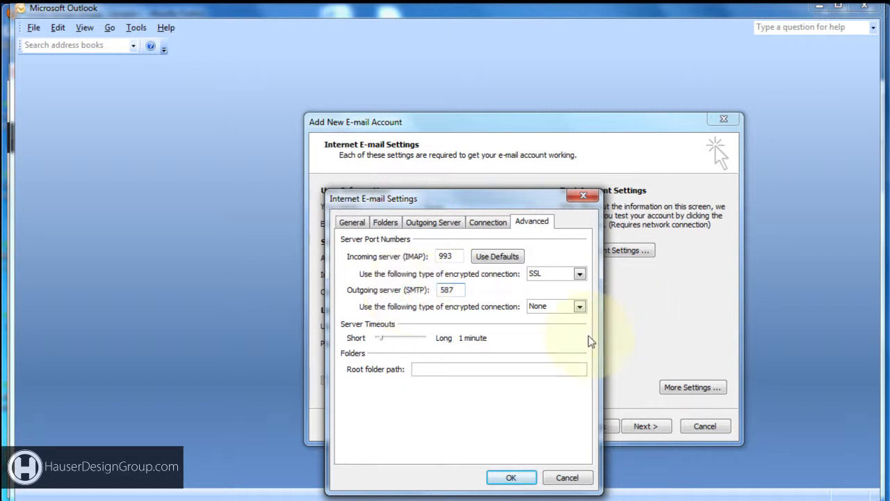
{"action": "left_click", "coordinate": [579, 307]}
{"action": "left_click", "coordinate": [556, 337]}
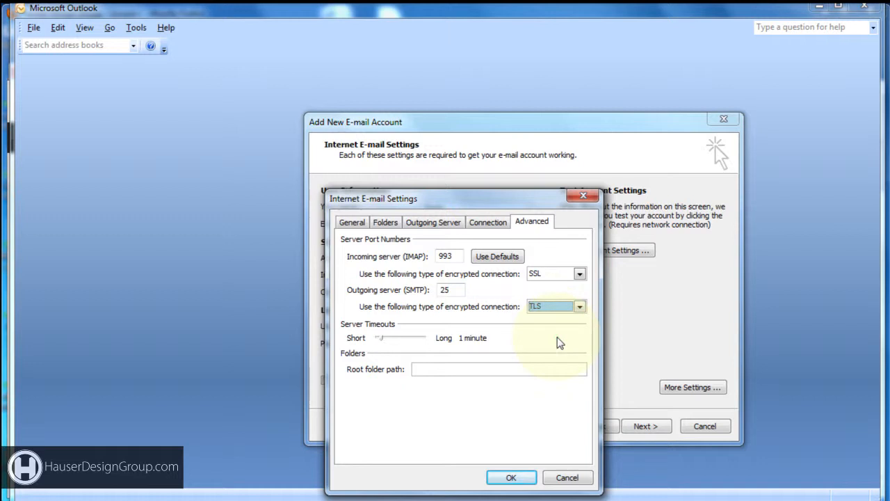
{"action": "left_click", "coordinate": [433, 224]}
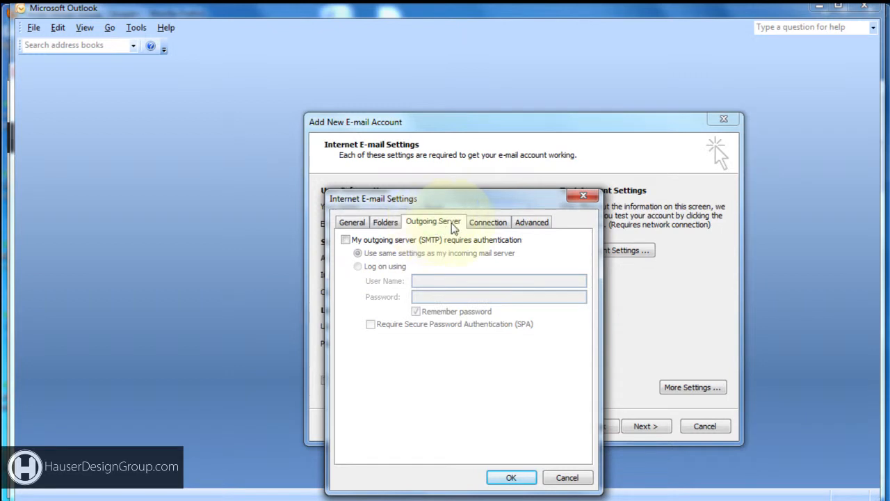
{"action": "left_click", "coordinate": [346, 241]}
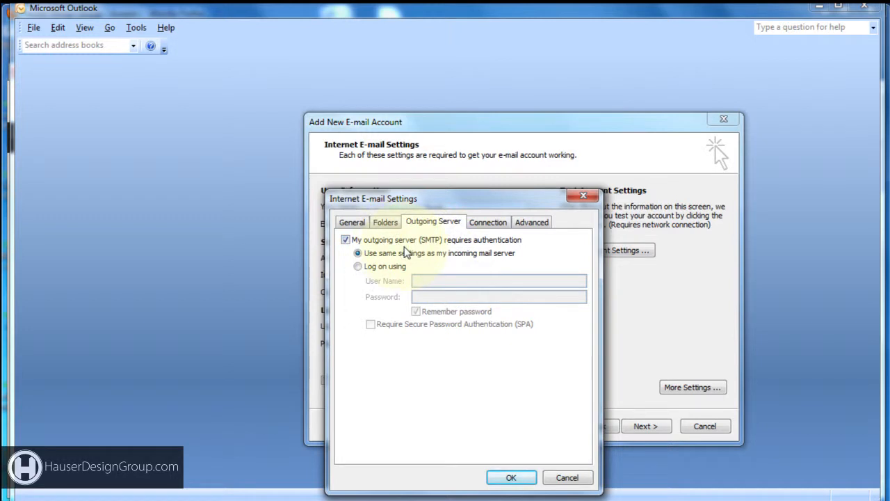
{"action": "left_click", "coordinate": [512, 477]}
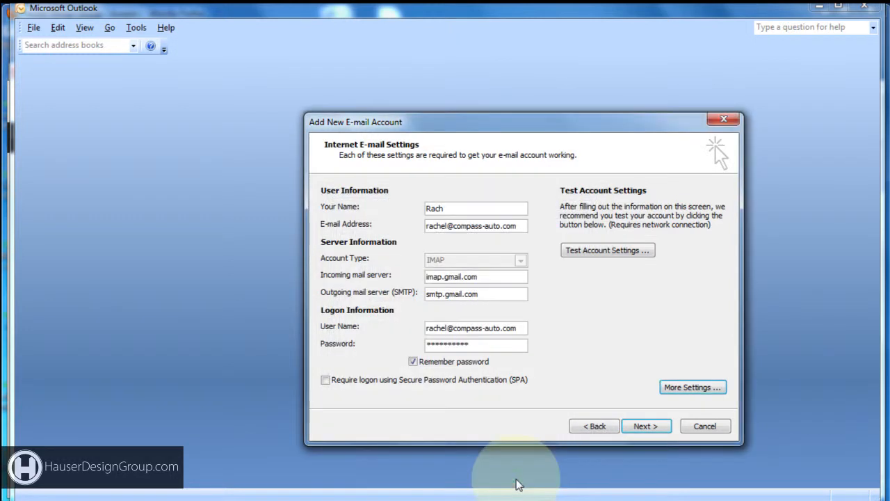
- Test the account settings successfully and finish the Add New E-mail Account wizard
{"action": "left_click", "coordinate": [612, 255]}
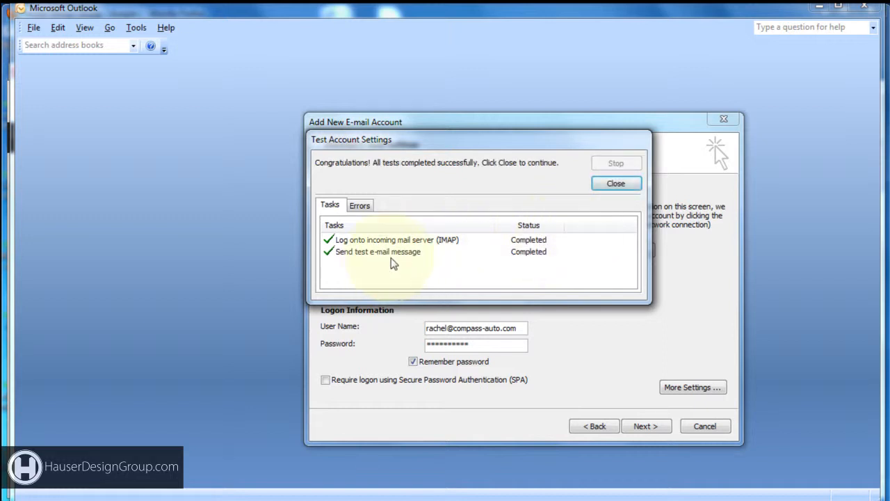
{"action": "left_click", "coordinate": [617, 183]}
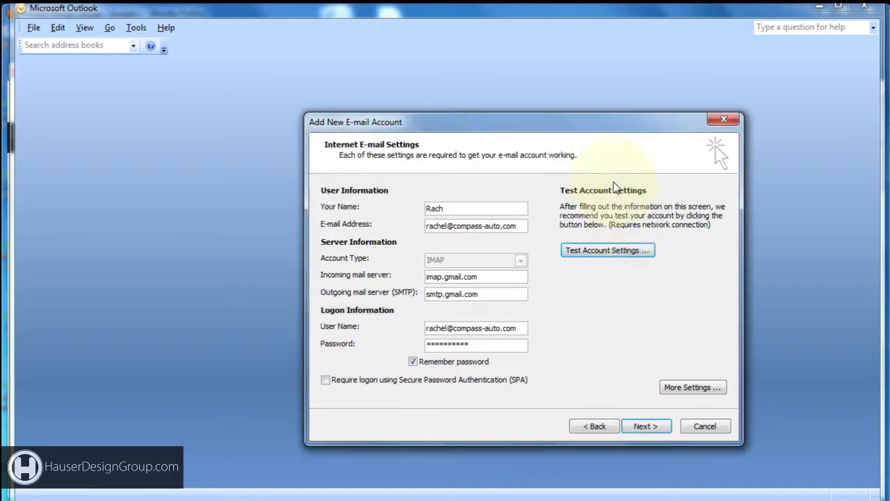
{"action": "left_click", "coordinate": [656, 424]}
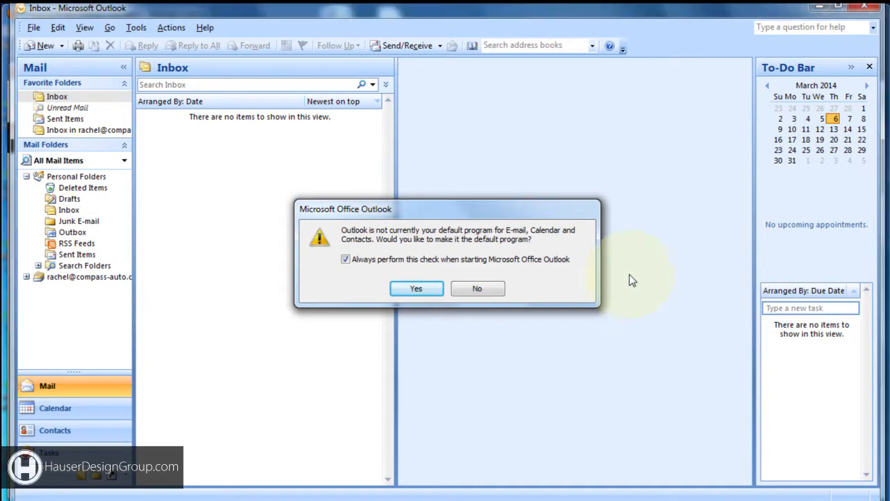
- Decline making Outlook the default mail program and turn off Office Online Help search
{"action": "left_click", "coordinate": [490, 290]}
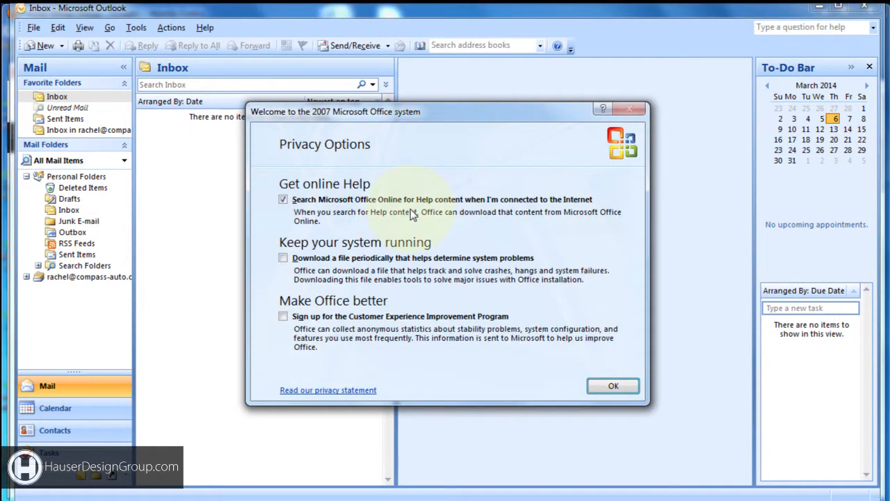
{"action": "left_click", "coordinate": [283, 200]}
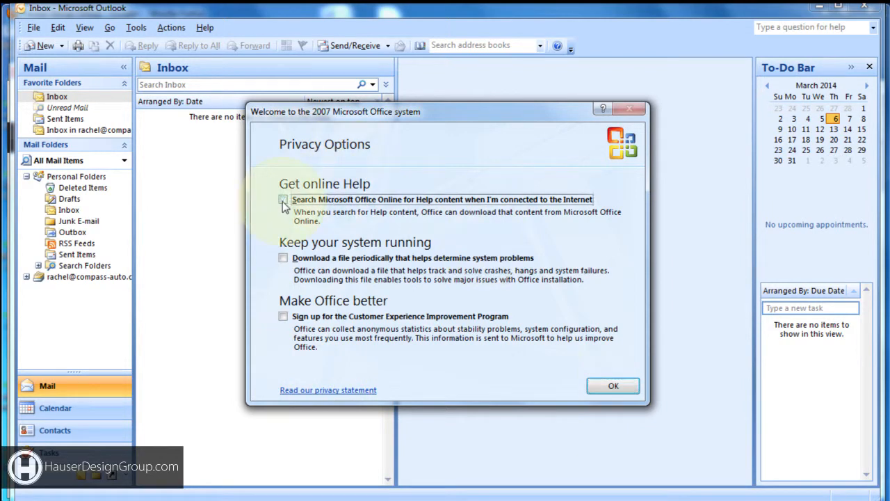
{"action": "left_click", "coordinate": [617, 386]}
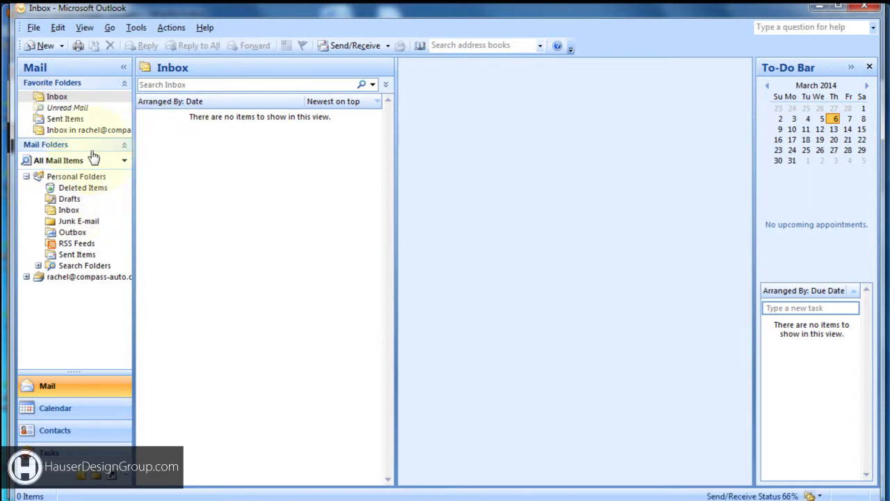
- Expand the new account's folders, open its Inbox, and read the test and NEW ACCOUNT SETUP messages
{"action": "left_click", "coordinate": [91, 212]}
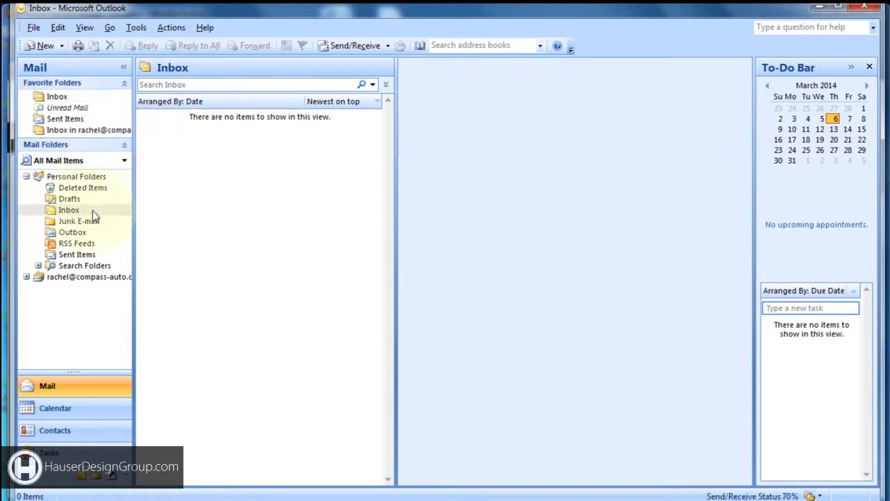
{"action": "left_click", "coordinate": [28, 178]}
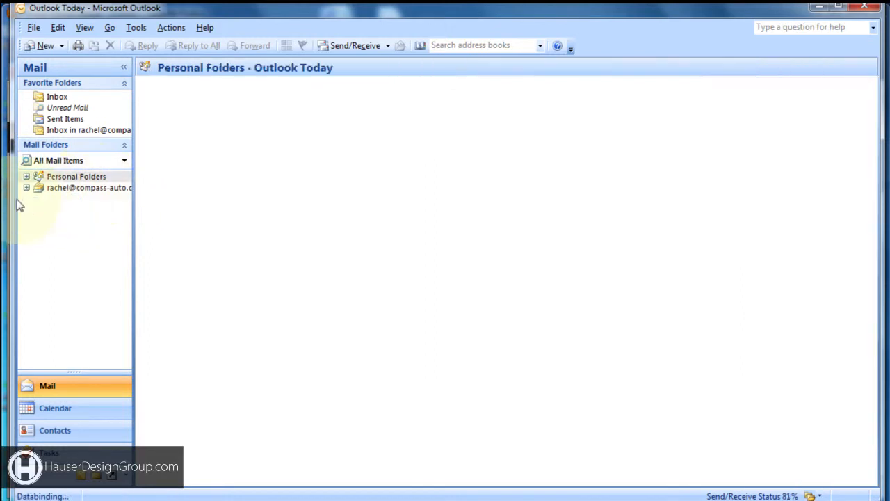
{"action": "left_click", "coordinate": [26, 187]}
{"action": "left_click_drag", "start_coordinate": [135, 204], "coordinate": [162, 196]}
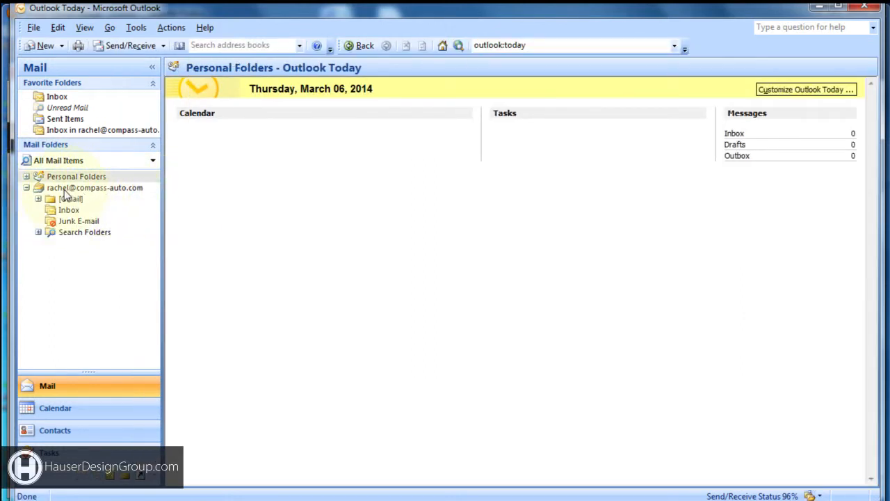
{"action": "left_click", "coordinate": [75, 212]}
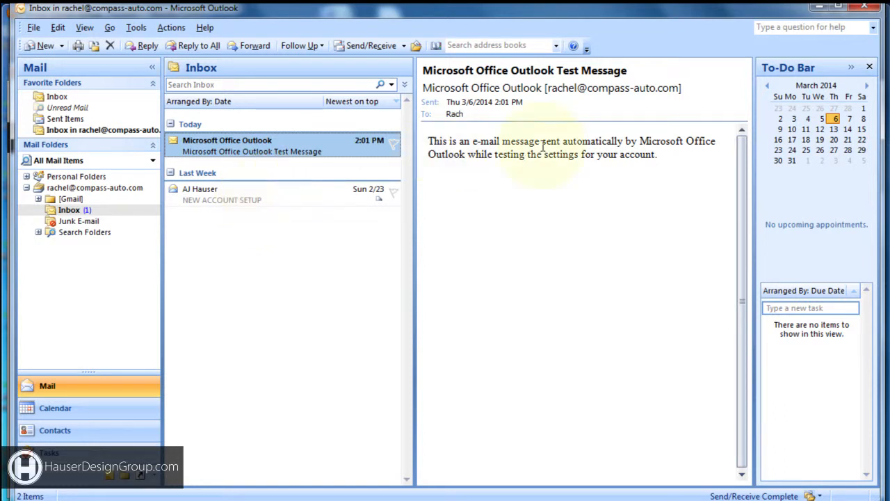
{"action": "left_click_drag", "start_coordinate": [576, 143], "coordinate": [541, 168]}
{"action": "left_click", "coordinate": [238, 197]}
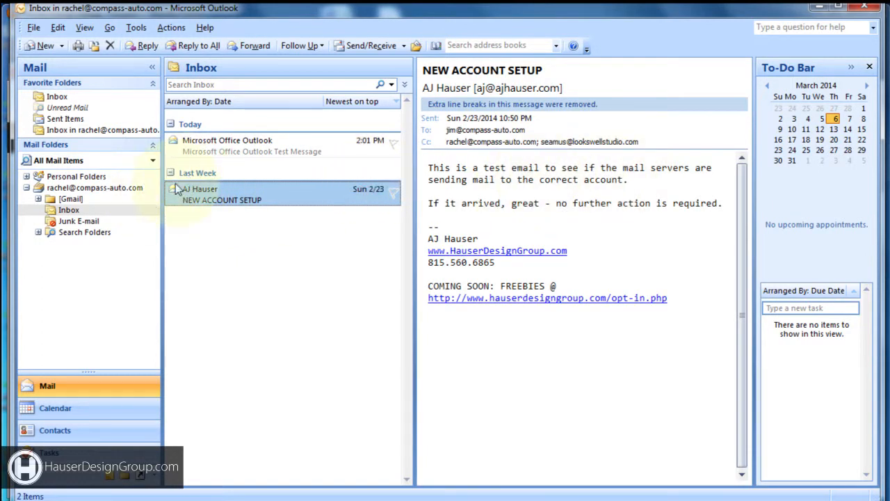
- Collapse the new account's folder tree and close the View menu without changes
{"action": "left_click", "coordinate": [25, 189]}
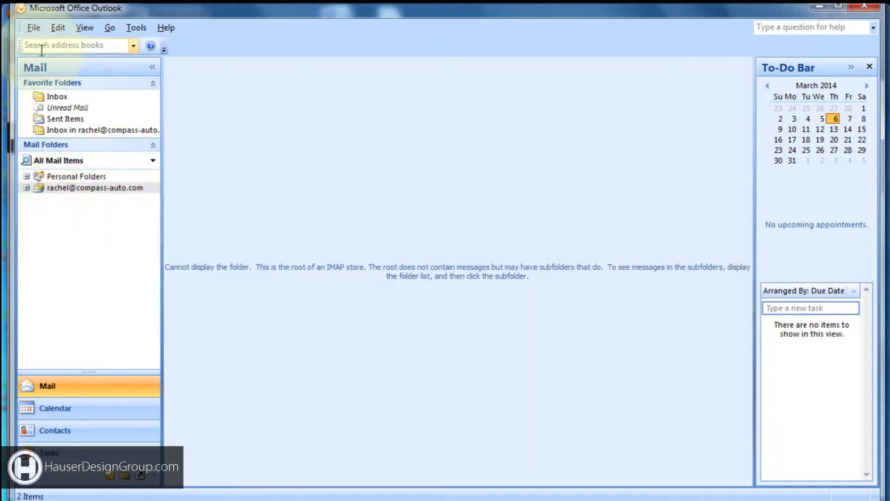
{"action": "left_click", "coordinate": [85, 28]}
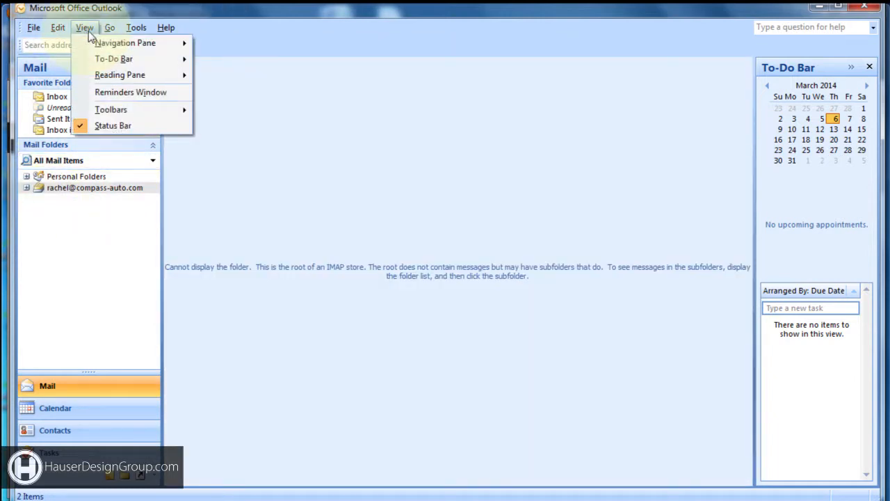
{"action": "left_click", "coordinate": [659, 25]}
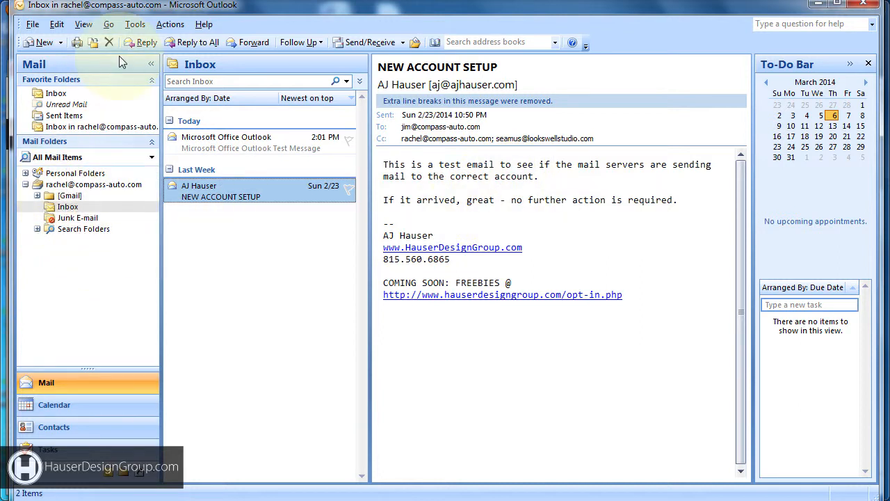
- Start adding another e-mail account from Tools > Account Settings
{"action": "left_click", "coordinate": [135, 24]}
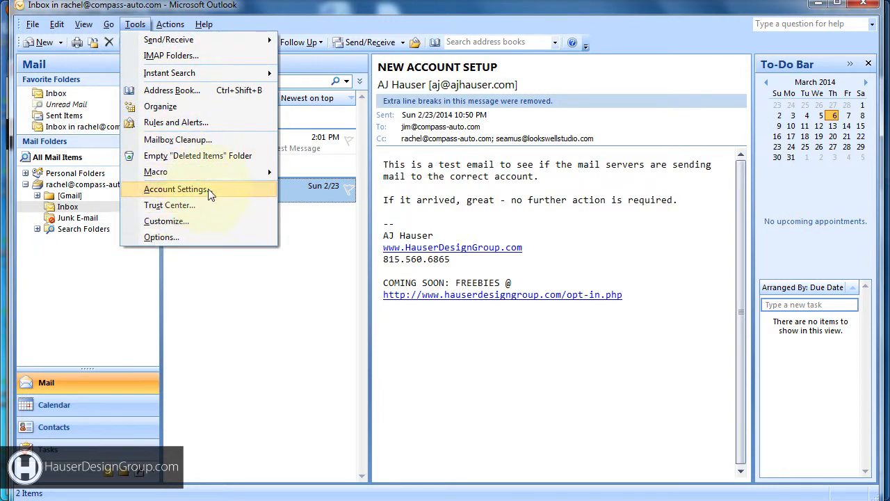
{"action": "left_click", "coordinate": [175, 189]}
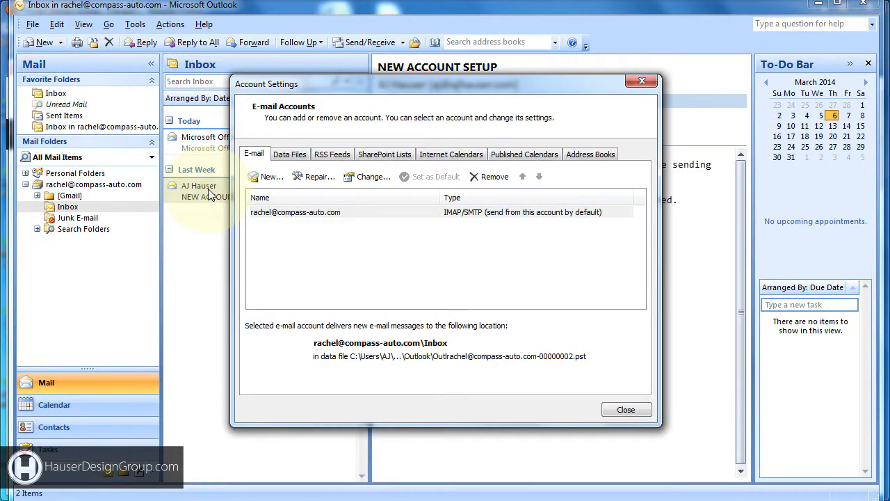
{"action": "left_click", "coordinate": [270, 177]}
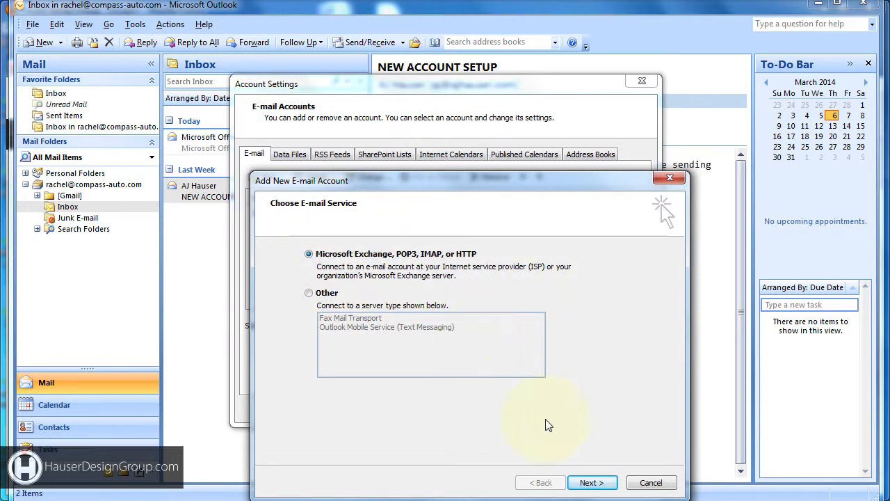
- Enter the second account's e-mail address and password twice, choosing manual server configuration
{"action": "left_click", "coordinate": [598, 485]}
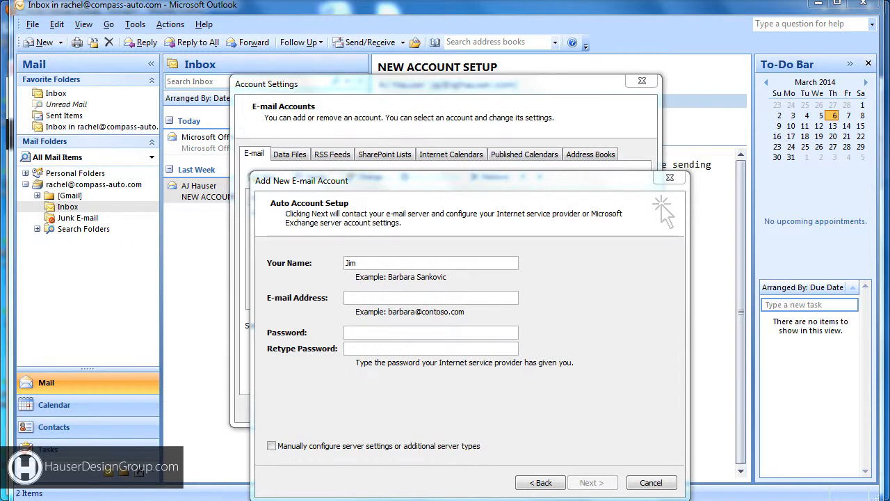
{"action": "left_click", "coordinate": [364, 298]}
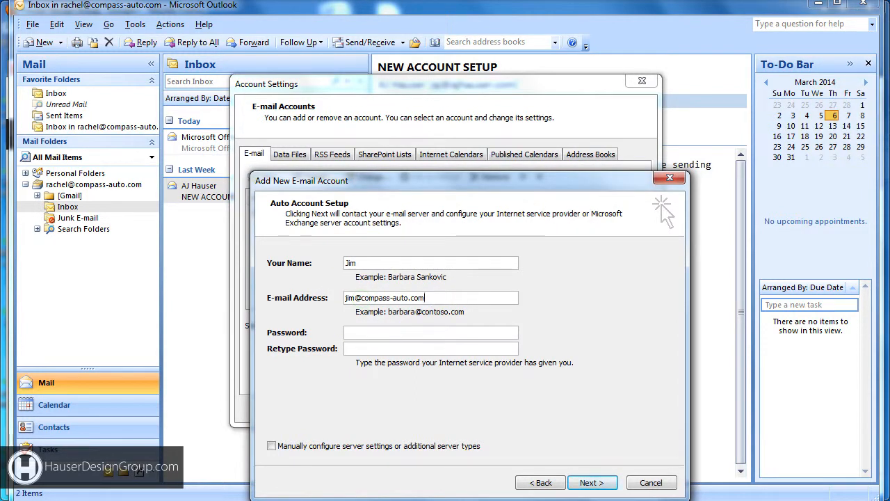
{"action": "left_click", "coordinate": [348, 332]}
{"action": "type", "text": "**************"}
{"action": "left_click", "coordinate": [352, 347]}
{"action": "type", "text": "**************"}
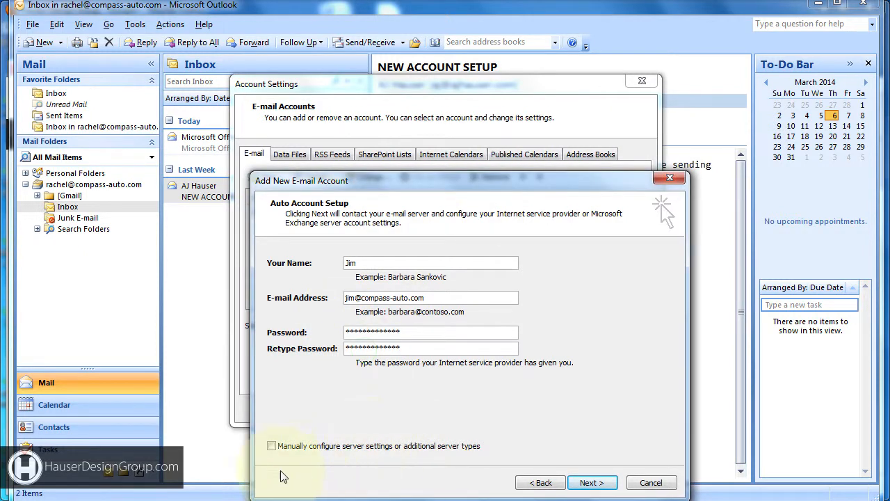
{"action": "left_click", "coordinate": [271, 446]}
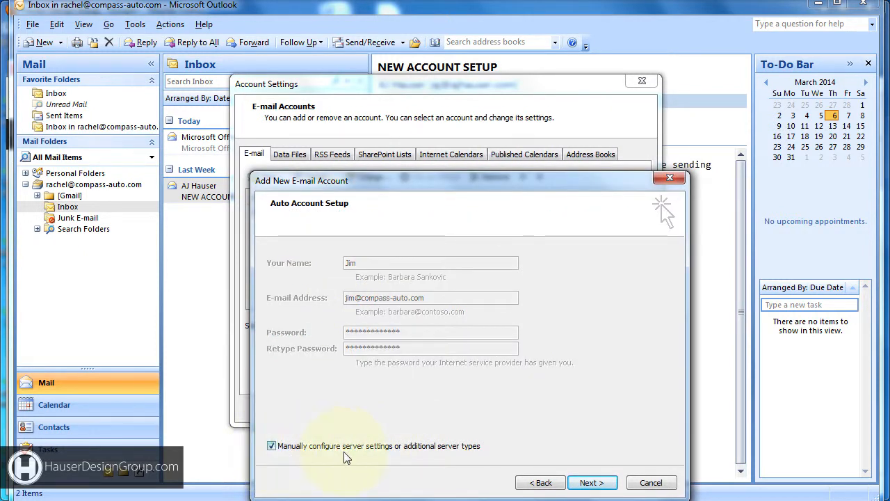
{"action": "left_click", "coordinate": [593, 483]}
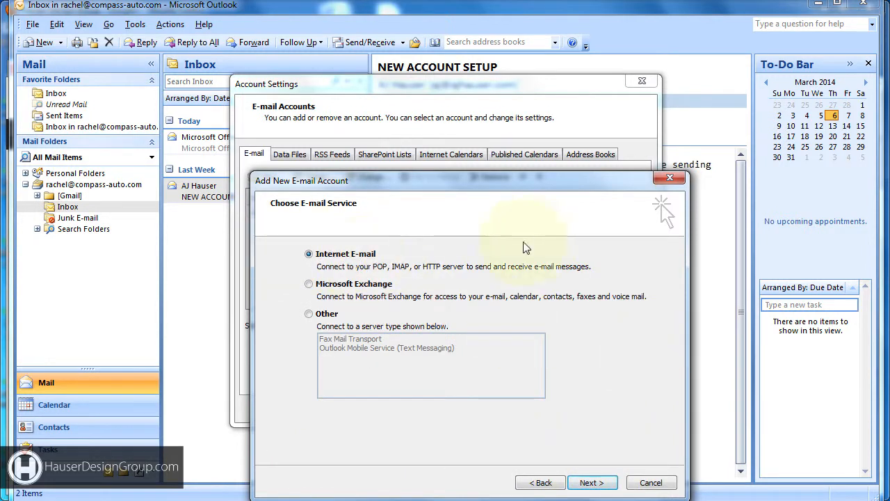
- Choose Internet E-mail, set the account type to IMAP, and enter incoming server imap.gmail.com
{"action": "left_click", "coordinate": [592, 482]}
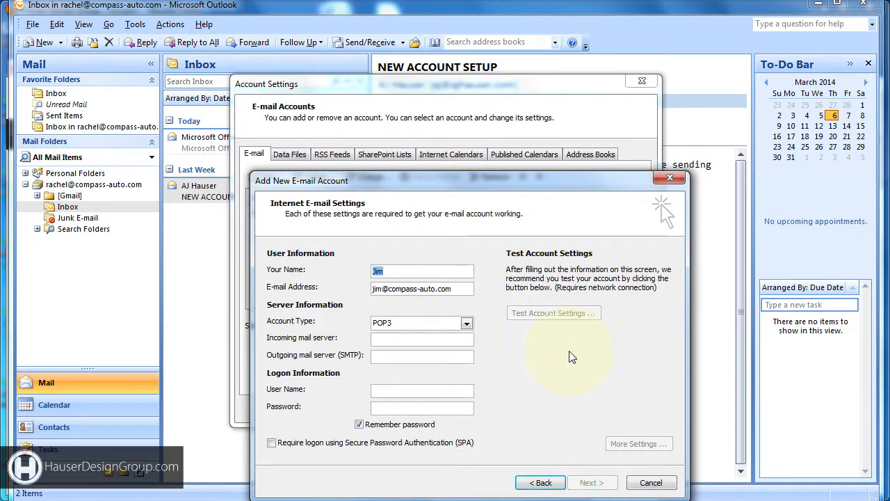
{"action": "left_click", "coordinate": [467, 322]}
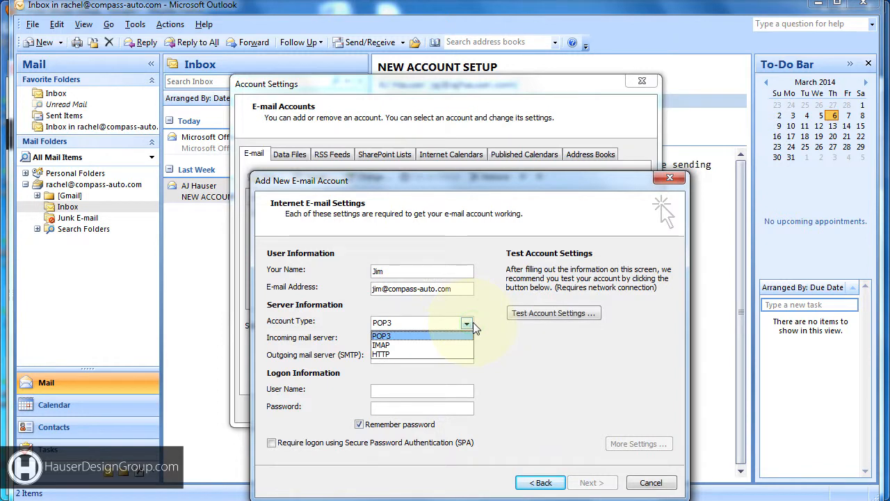
{"action": "left_click", "coordinate": [443, 346]}
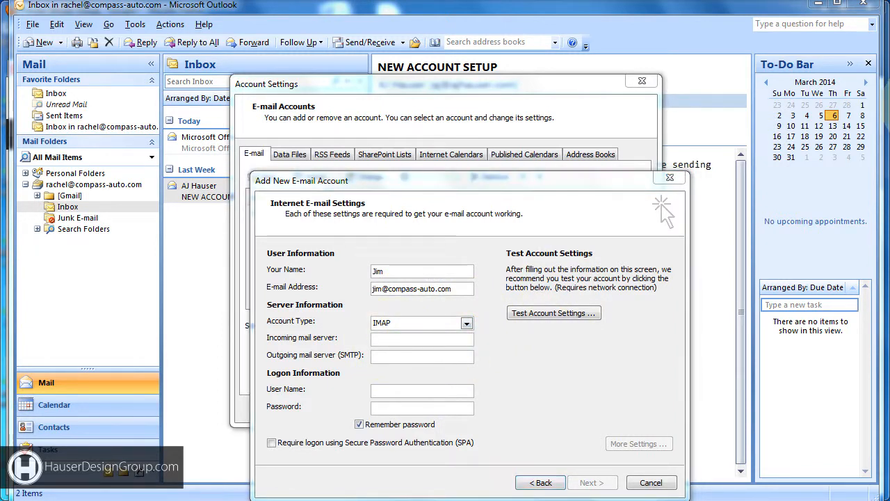
{"action": "left_click", "coordinate": [390, 338]}
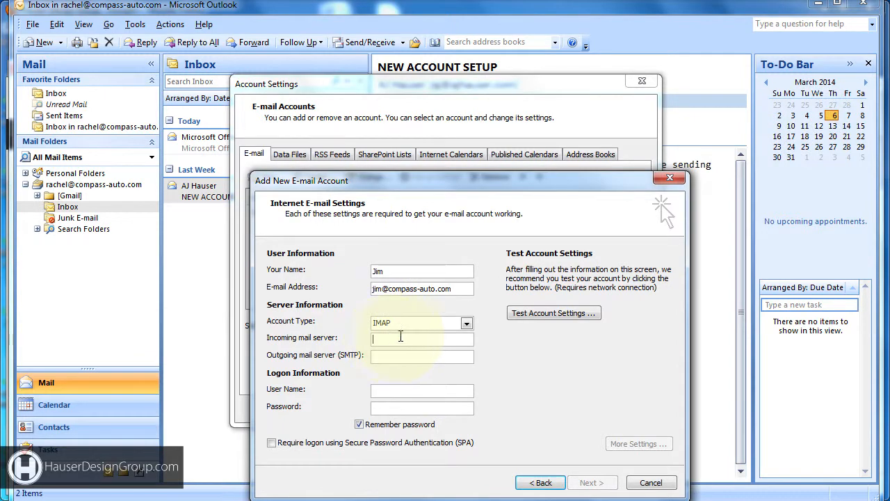
{"action": "type", "text": "imap.gmail.com"}
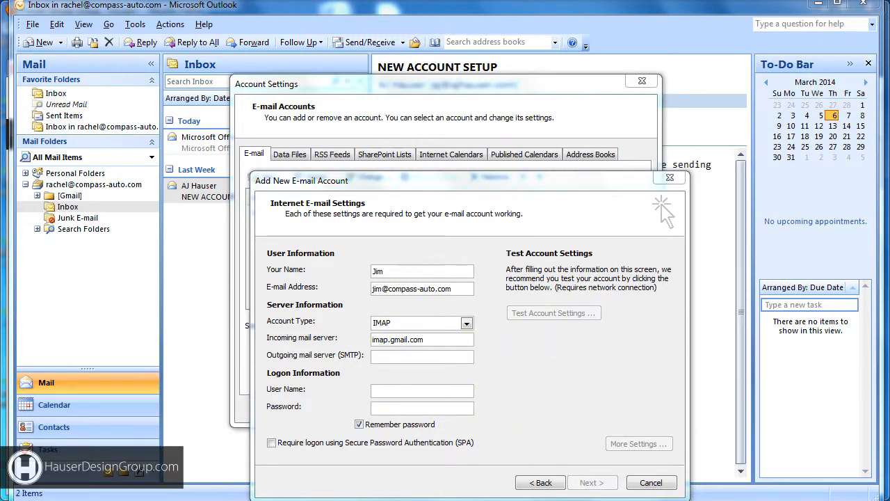
- Enter outgoing server smtp.gmail.com, the full e-mail address as user name, and the password
{"action": "left_click", "coordinate": [402, 356]}
{"action": "type", "text": "smtp.gmail.com"}
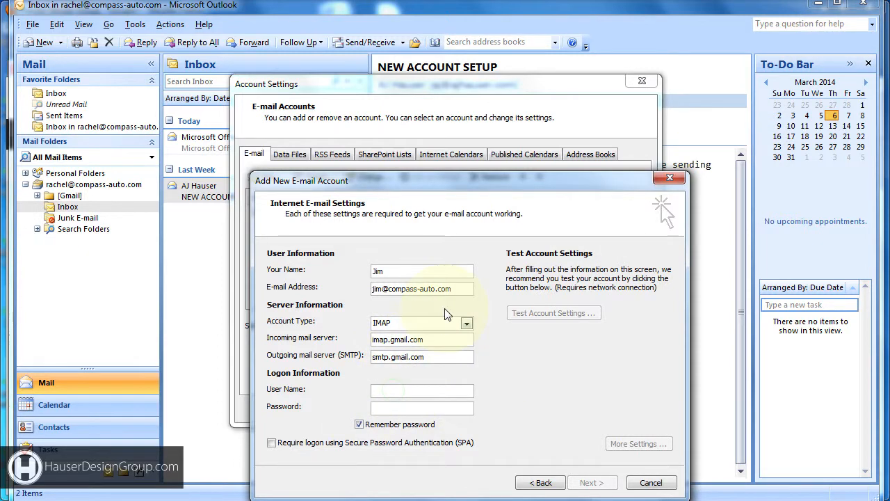
{"action": "left_click_drag", "start_coordinate": [457, 288], "coordinate": [195, 285]}
{"action": "left_click", "coordinate": [392, 389]}
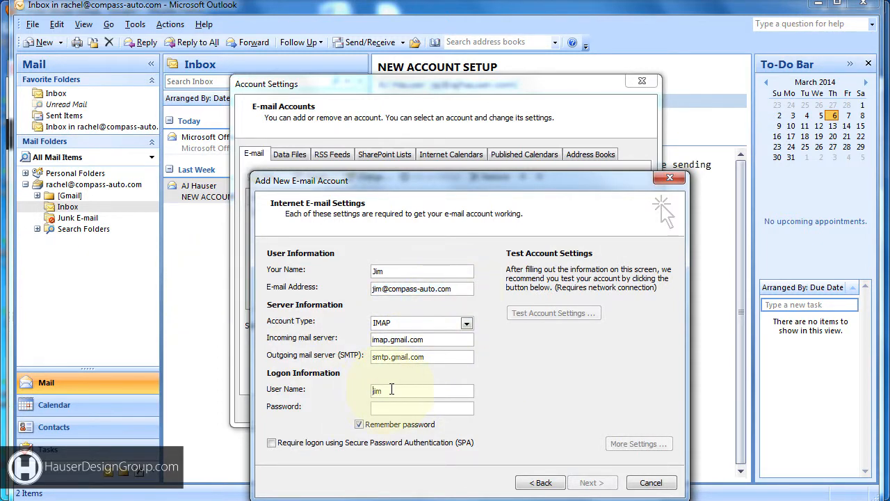
{"action": "left_click_drag", "start_coordinate": [407, 391], "coordinate": [309, 401]}
{"action": "key", "text": "ctrl+v"}
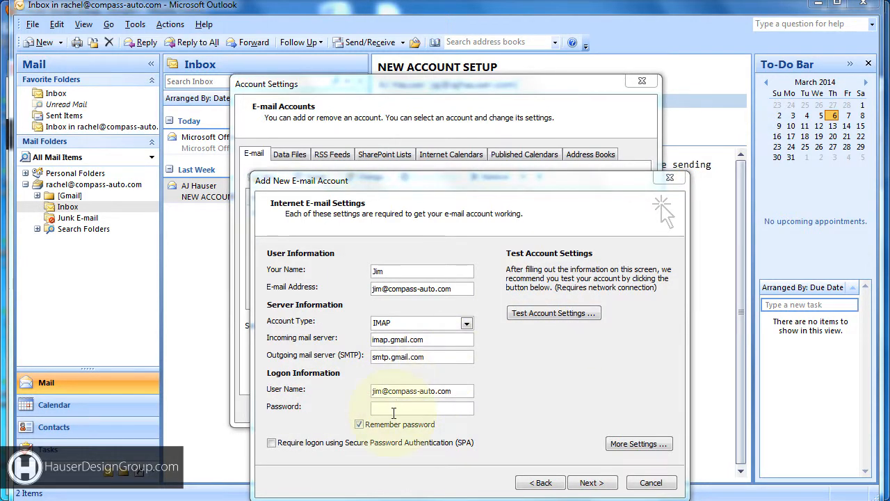
{"action": "left_click", "coordinate": [395, 409]}
{"action": "key", "text": "ctrl+v"}
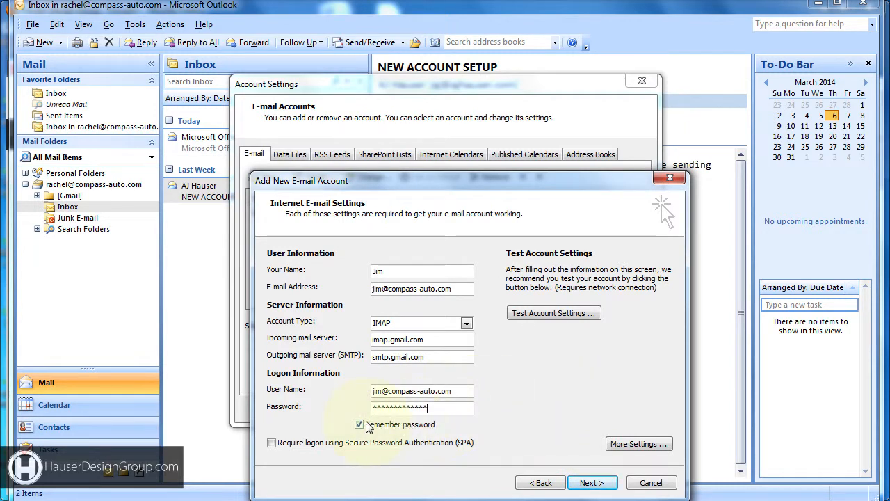
{"action": "left_click", "coordinate": [625, 446]}
{"action": "left_click", "coordinate": [478, 285]}
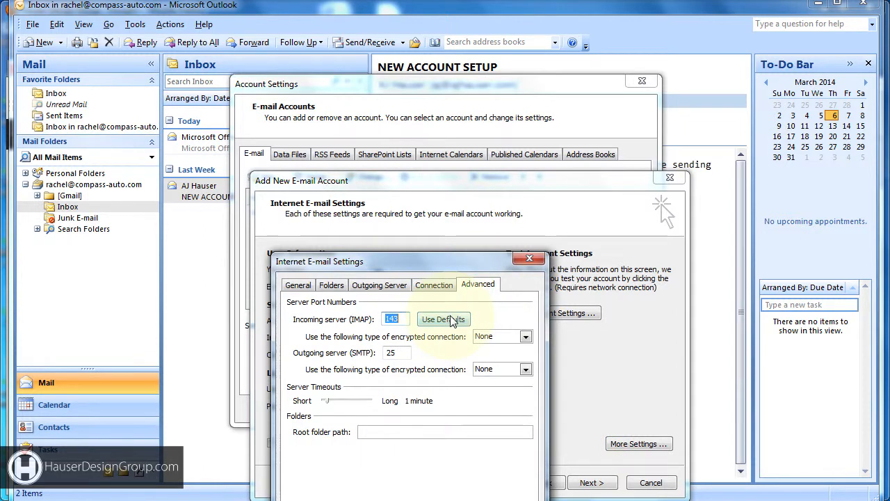
- Use SSL for incoming IMAP on port 993, TLS for outgoing port 25, and require SMTP authentication
{"action": "left_click", "coordinate": [525, 337]}
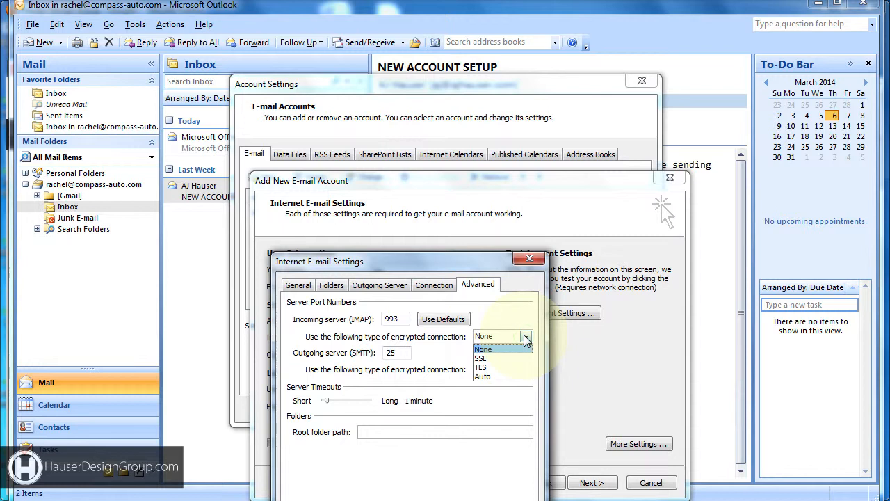
{"action": "left_click", "coordinate": [480, 358]}
{"action": "left_click_drag", "start_coordinate": [399, 353], "coordinate": [345, 357]}
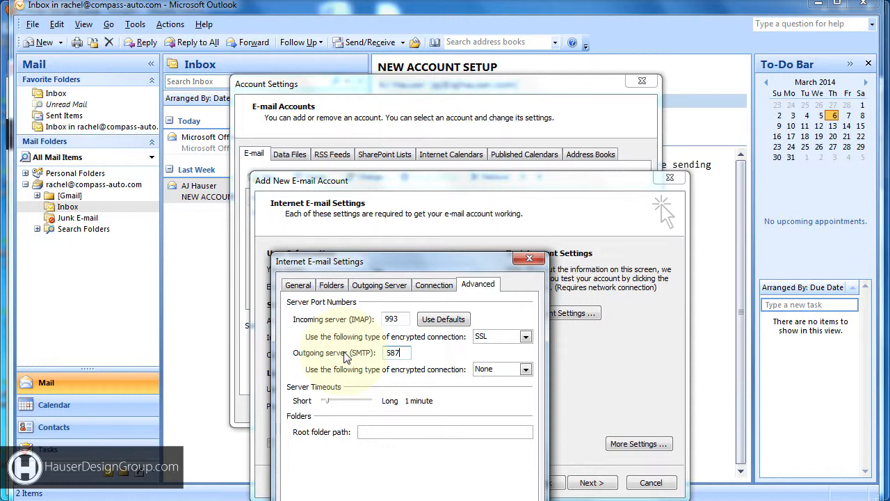
{"action": "left_click", "coordinate": [525, 369]}
{"action": "left_click", "coordinate": [491, 397]}
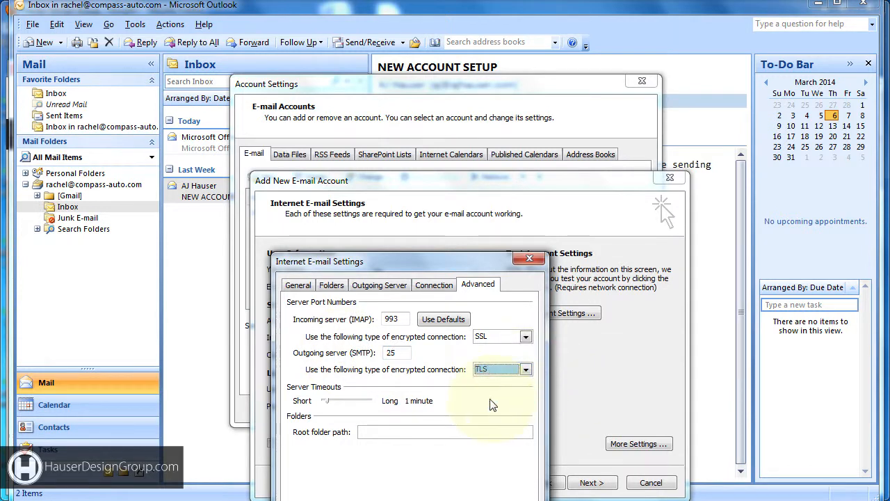
{"action": "left_click", "coordinate": [381, 285]}
{"action": "left_click", "coordinate": [292, 302]}
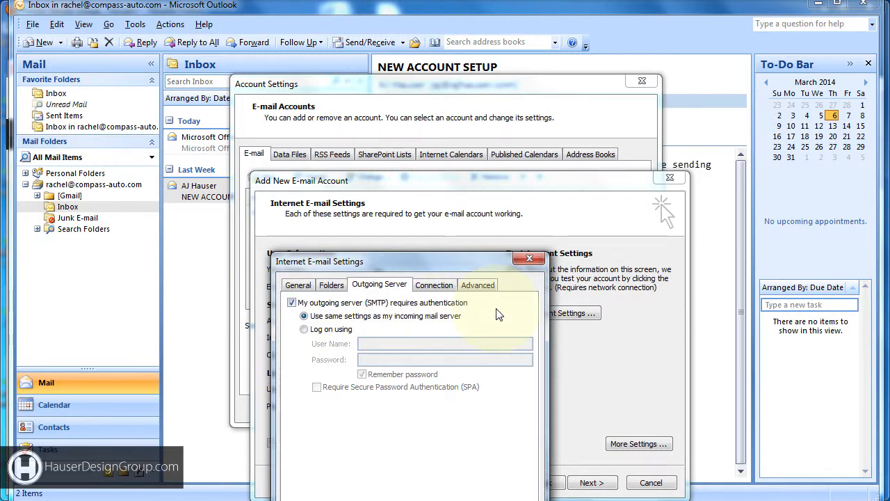
{"action": "left_click", "coordinate": [467, 500]}
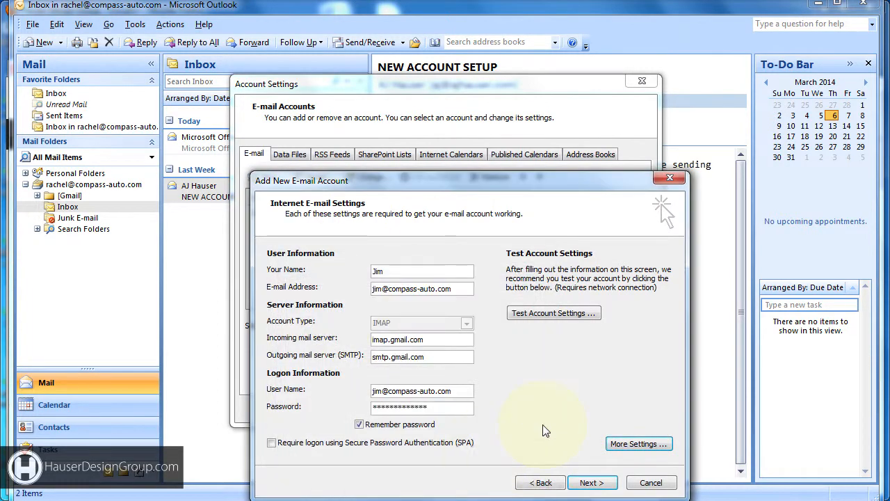
- Test the new IMAP account's settings successfully, then finish adding it to Outlook
{"action": "left_click", "coordinate": [566, 316]}
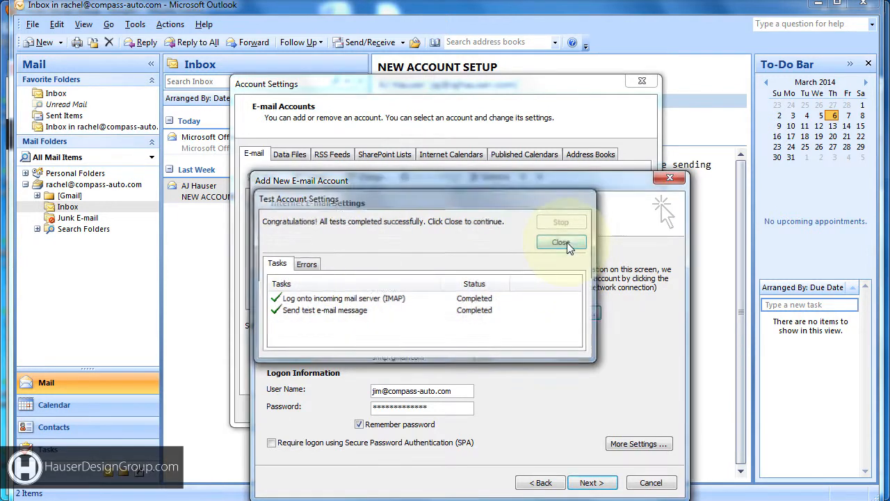
{"action": "left_click", "coordinate": [562, 242]}
{"action": "left_click", "coordinate": [592, 483]}
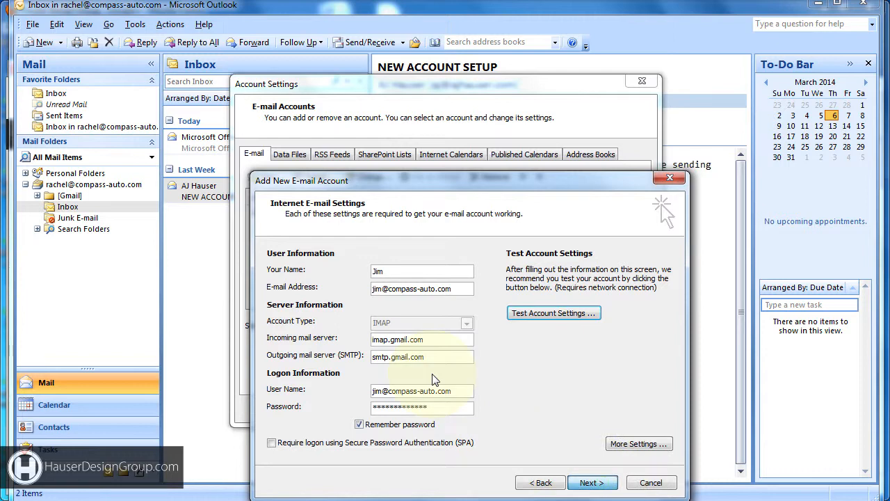
{"action": "left_click", "coordinate": [595, 483]}
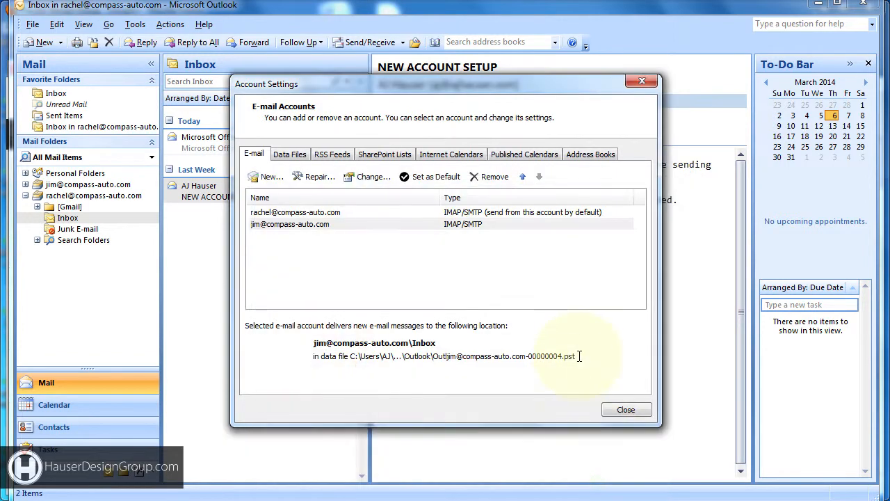
- Close Account Settings and look over the folder list showing both accounts
{"action": "left_click", "coordinate": [626, 410]}
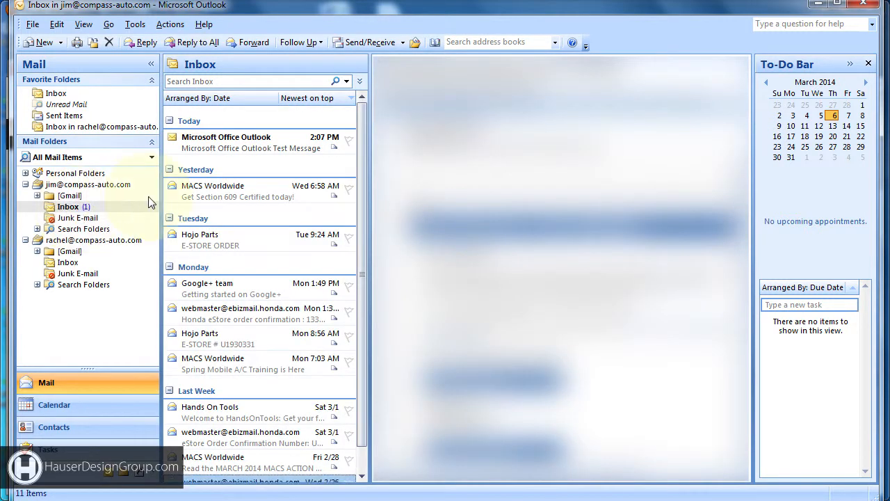
{"action": "scroll", "coordinate": [367, 202], "scroll_direction": "down", "scroll_amount": 1}
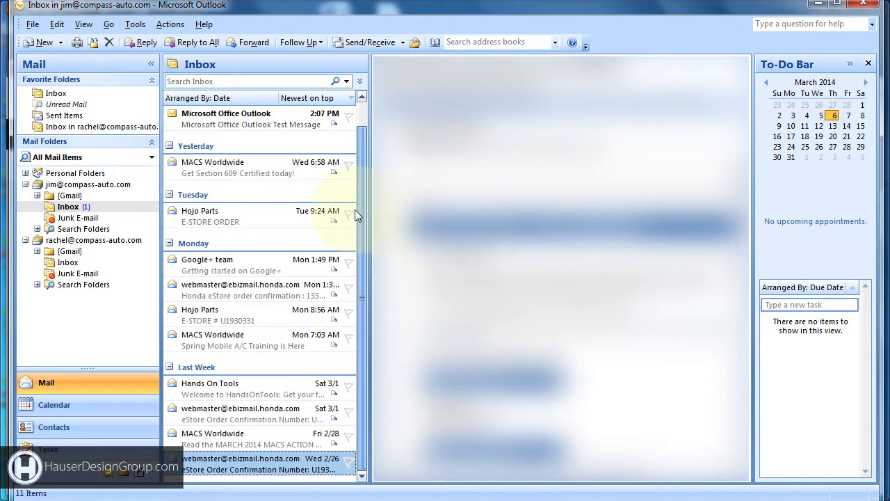
{"action": "scroll", "coordinate": [364, 238], "scroll_direction": "up", "scroll_amount": 1}
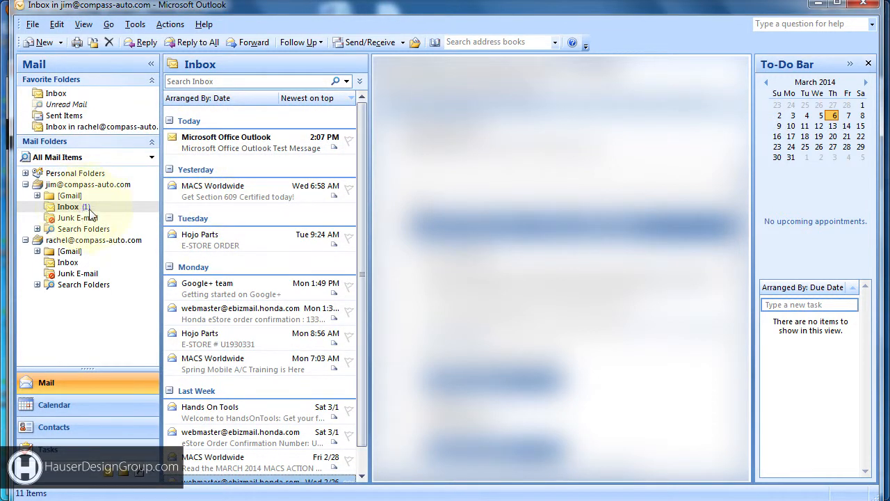
- Read the Microsoft Office Outlook test message, view the MACS Worldwide message, then return to the test message
{"action": "left_click", "coordinate": [275, 144]}
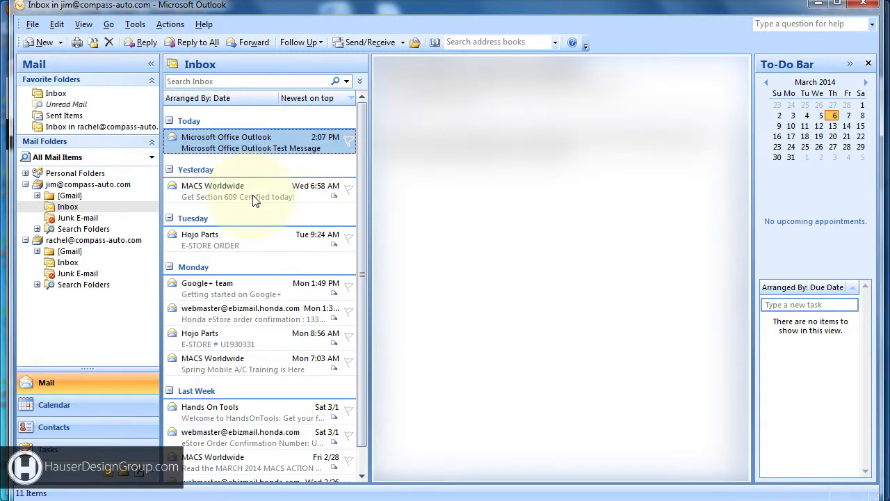
{"action": "left_click", "coordinate": [240, 193]}
{"action": "left_click", "coordinate": [268, 148]}
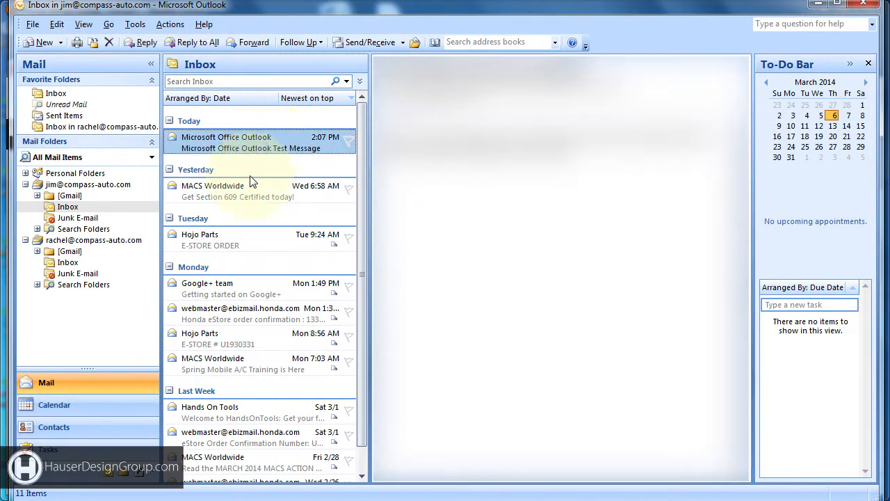